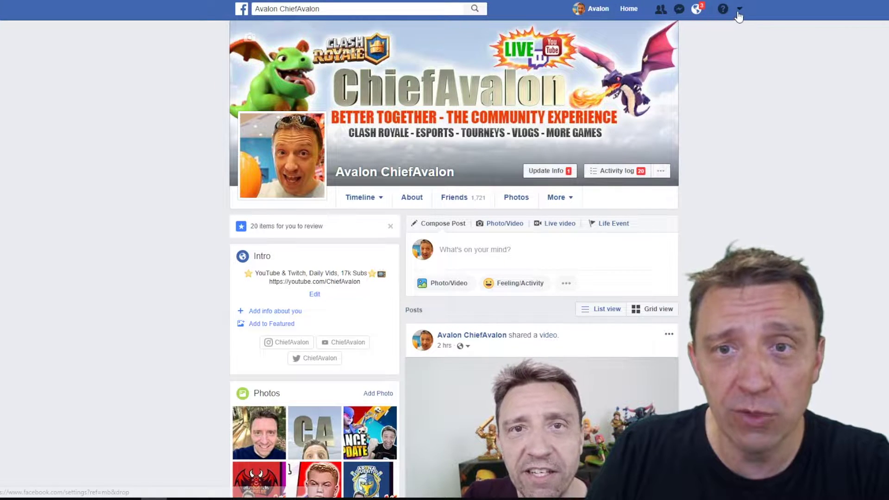
# Step: Switch to the Chief Avalon Page from the account menu and start a Live video
pyautogui.click(740, 12)
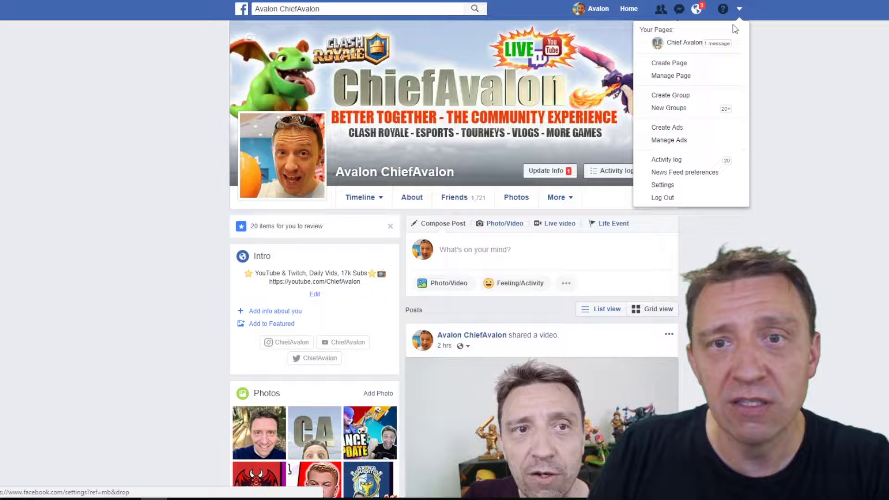
pyautogui.click(684, 43)
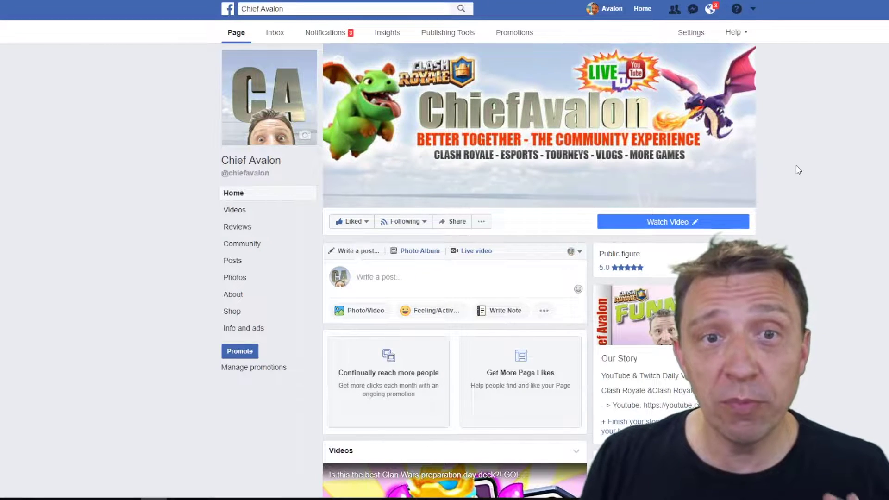
pyautogui.click(471, 255)
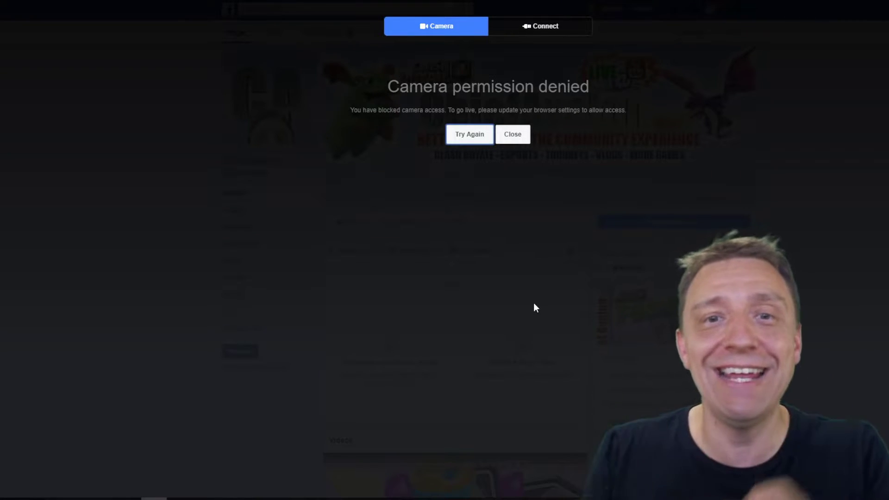
# Step: Show the encoder stream-key settings and keep the broadcast posting to the Chief Avalon Page
pyautogui.click(460, 30)
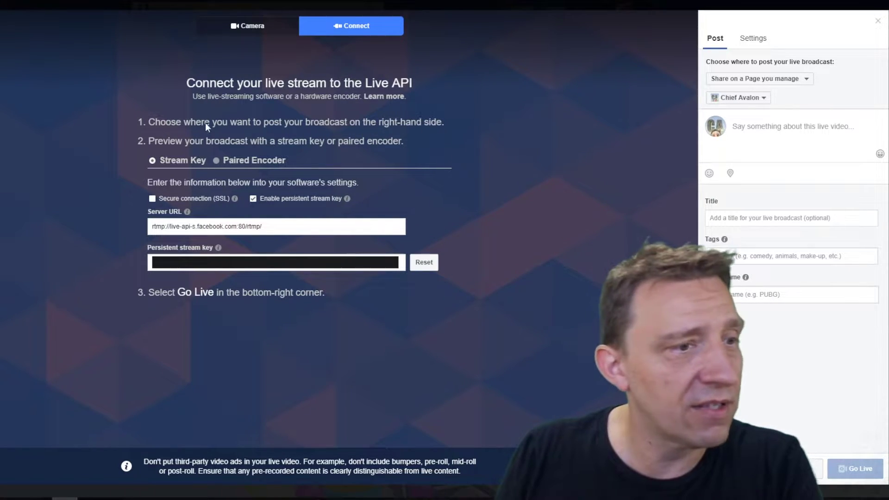
pyautogui.click(807, 81)
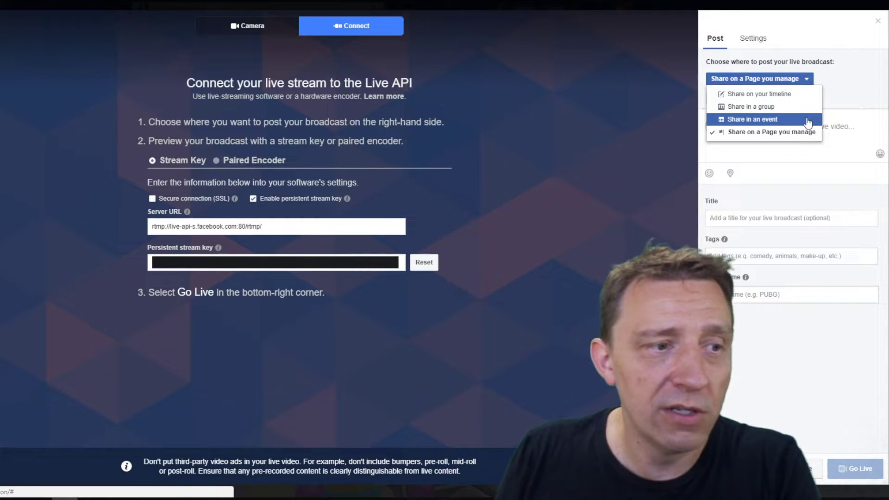
pyautogui.click(848, 68)
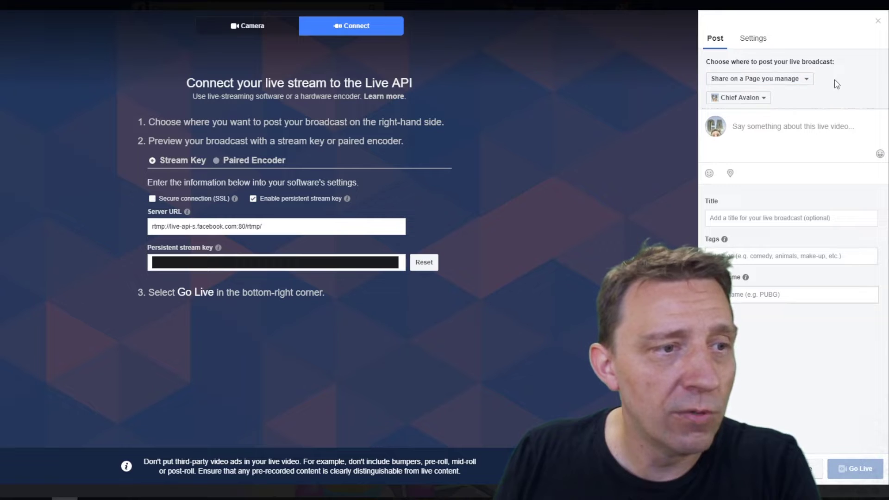
pyautogui.click(766, 99)
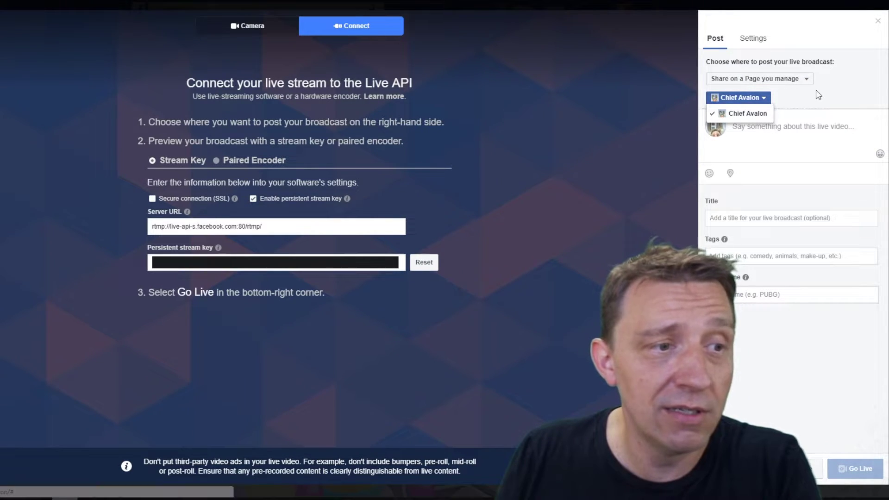
pyautogui.click(841, 94)
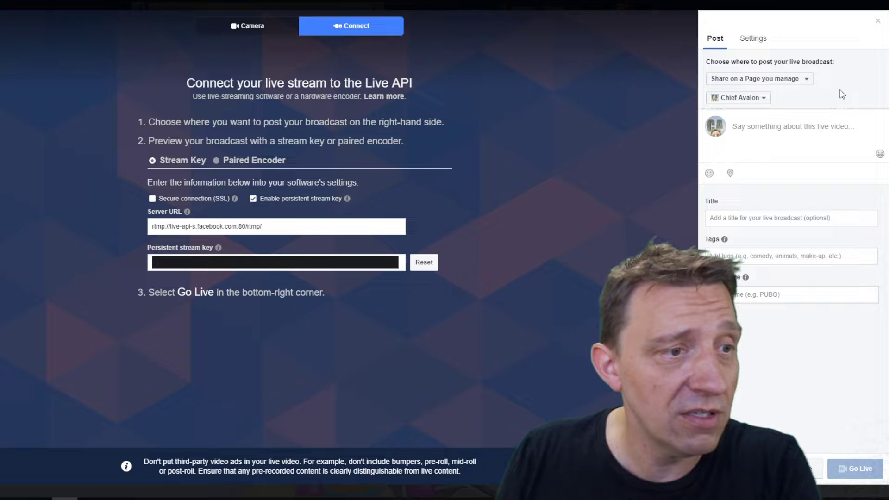
pyautogui.click(802, 80)
pyautogui.click(805, 80)
pyautogui.click(807, 81)
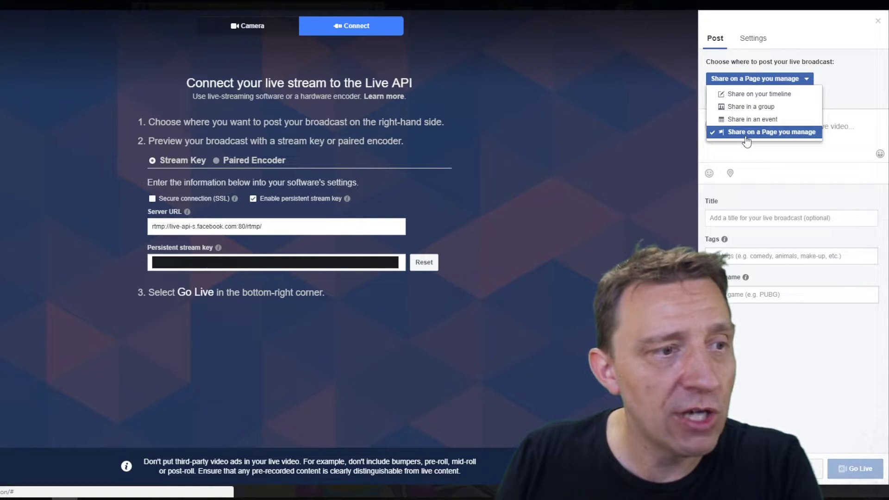
pyautogui.click(855, 85)
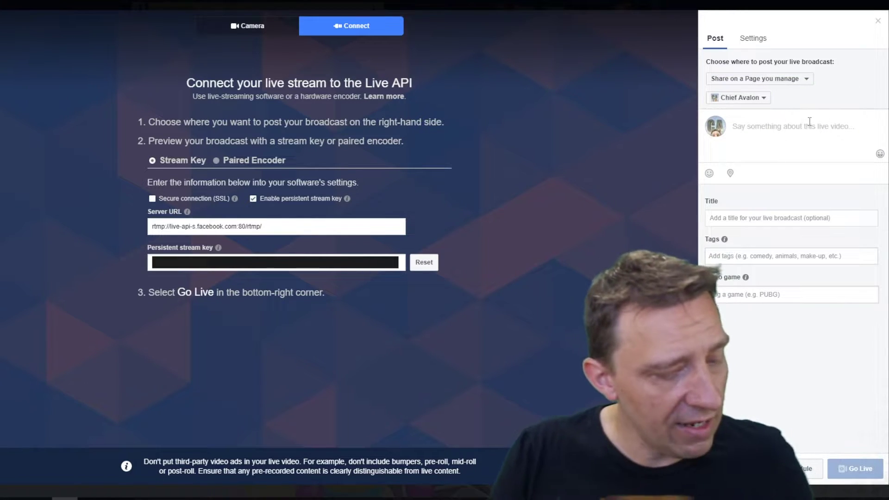
# Step: Replace the video description with 'blab balbablab'
pyautogui.write('sdsfdshkjl')
pyautogui.hotkey('ctrl', 'a')
pyautogui.press('BackSpace')
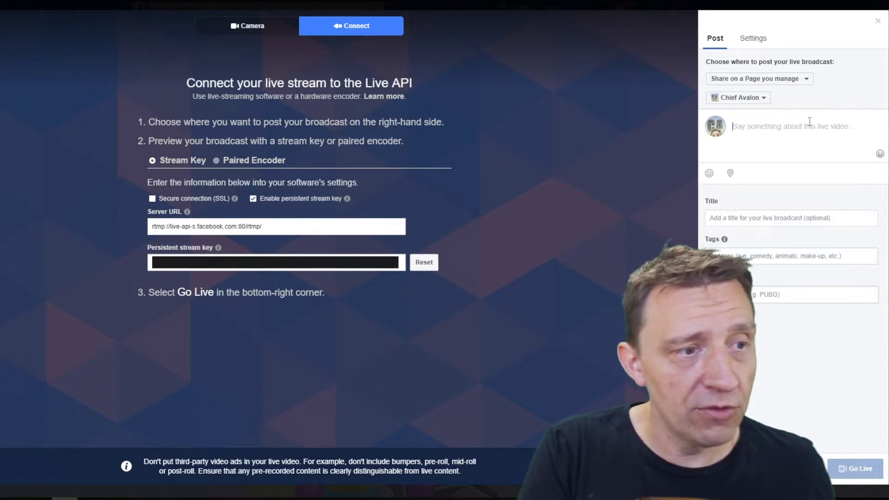
pyautogui.write('blab bal')
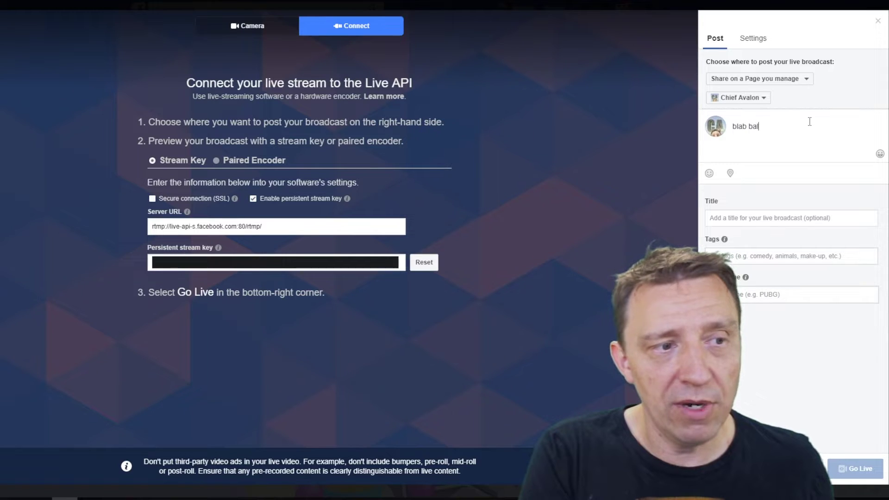
pyautogui.write('bablab')
# Step: Title the broadcast 'come watch'
pyautogui.click(803, 217)
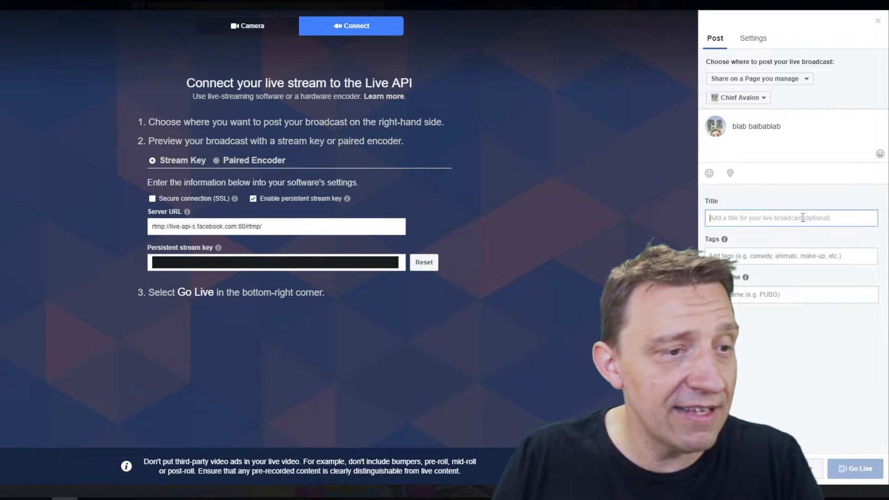
pyautogui.write('bla')
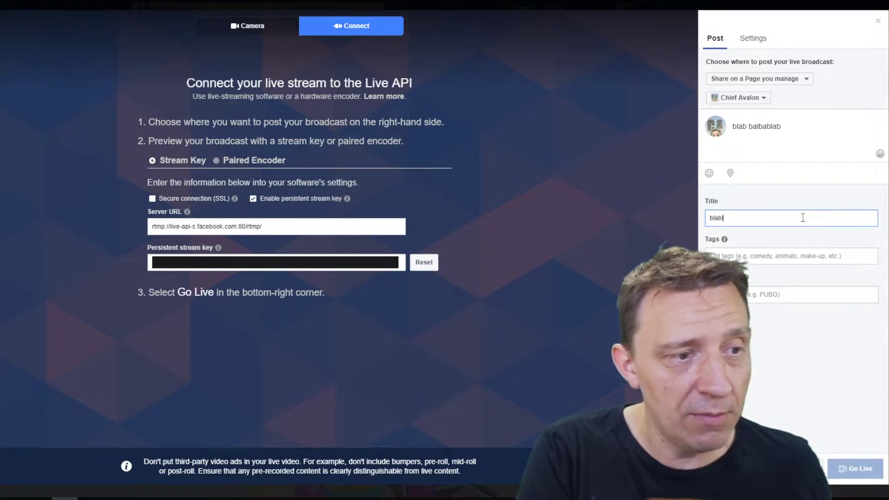
pyautogui.write('b')
pyautogui.press('BackSpace')
pyautogui.press('BackSpace')
pyautogui.press('BackSpace')
pyautogui.press('BackSpace')
pyautogui.write('come w')
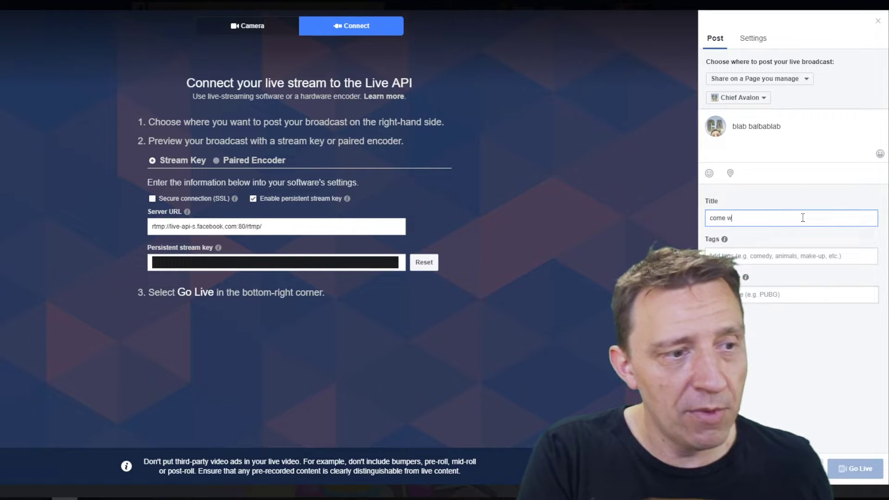
pyautogui.write('athc')
pyautogui.press('BackSpace')
pyautogui.press('BackSpace')
pyautogui.write('ch')
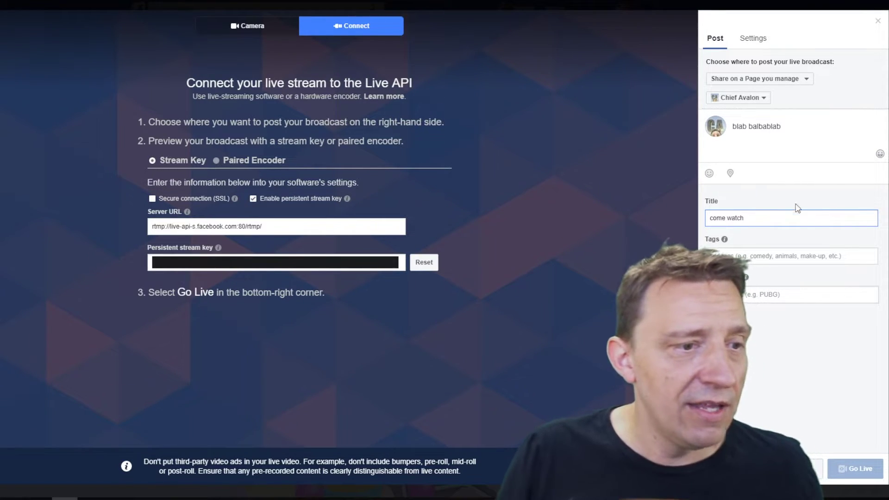
pyautogui.click(763, 276)
# Step: Search 'clash' in the Video game field and choose Clash Royale
pyautogui.click(752, 295)
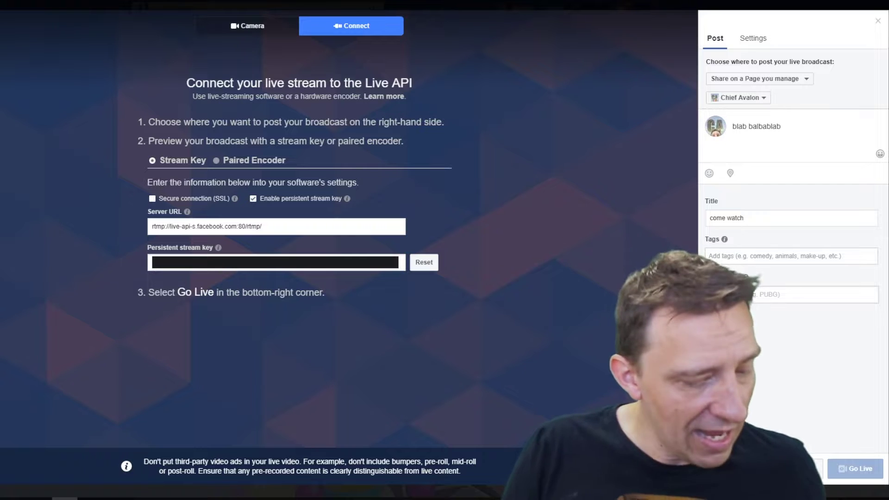
pyautogui.write('clash')
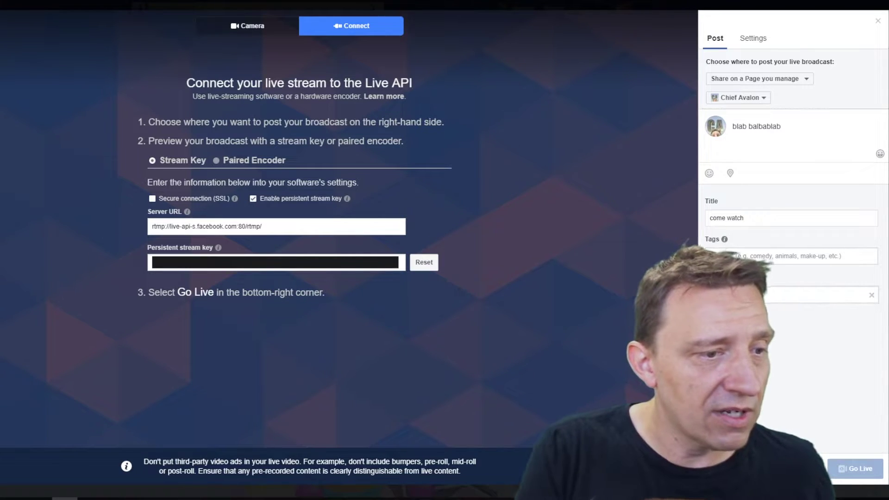
pyautogui.press('Down')
pyautogui.press('Return')
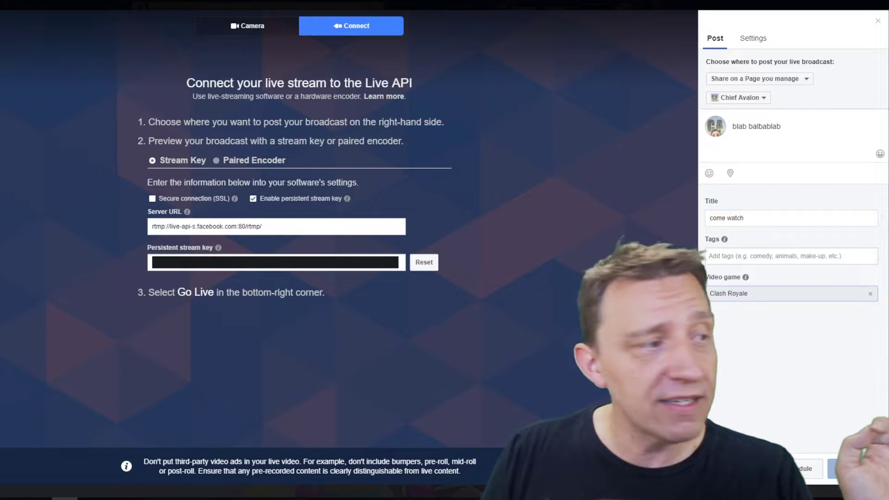
pyautogui.click(161, 226)
pyautogui.moveTo(160, 226); pyautogui.dragTo(190, 229)
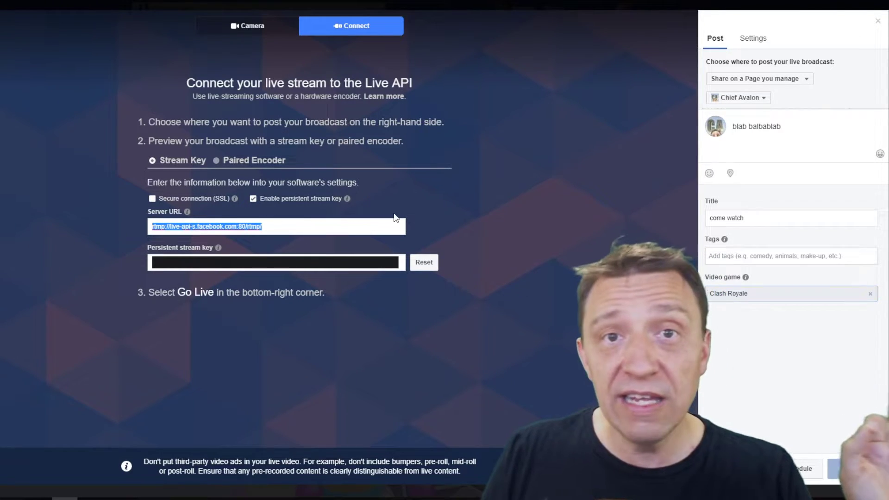
pyautogui.click(126, 257)
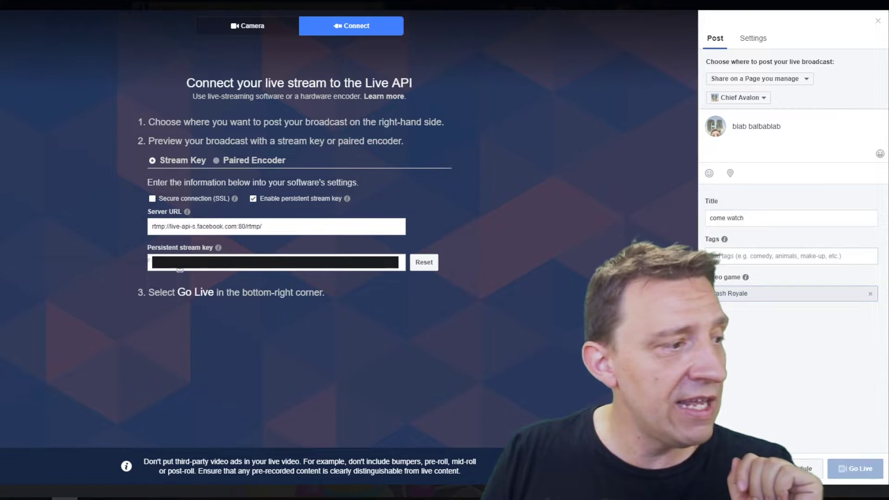
pyautogui.click(253, 198)
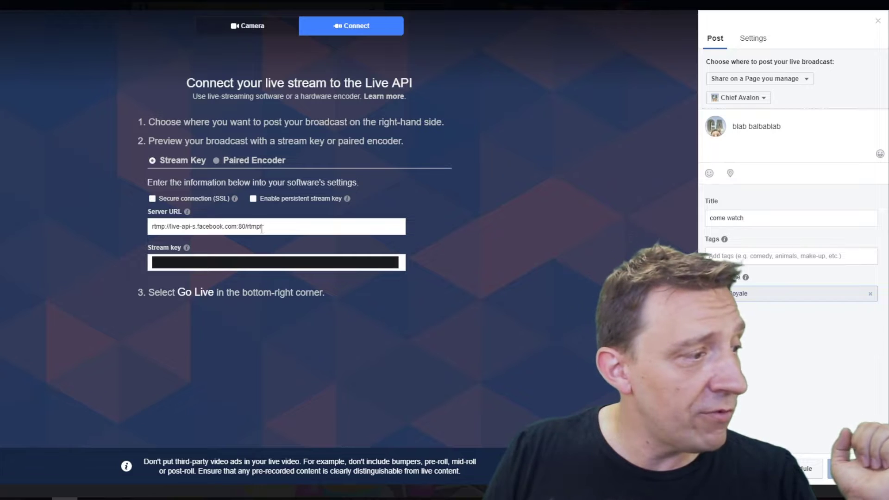
pyautogui.click(254, 200)
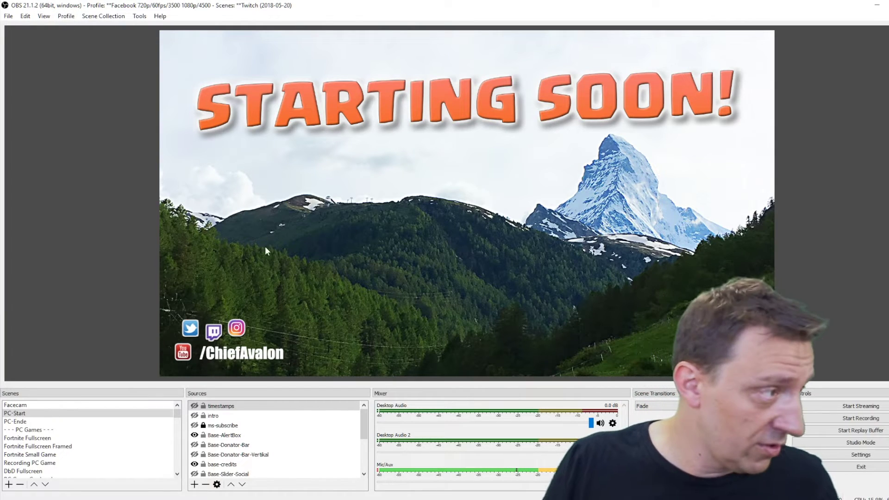
pyautogui.click(65, 16)
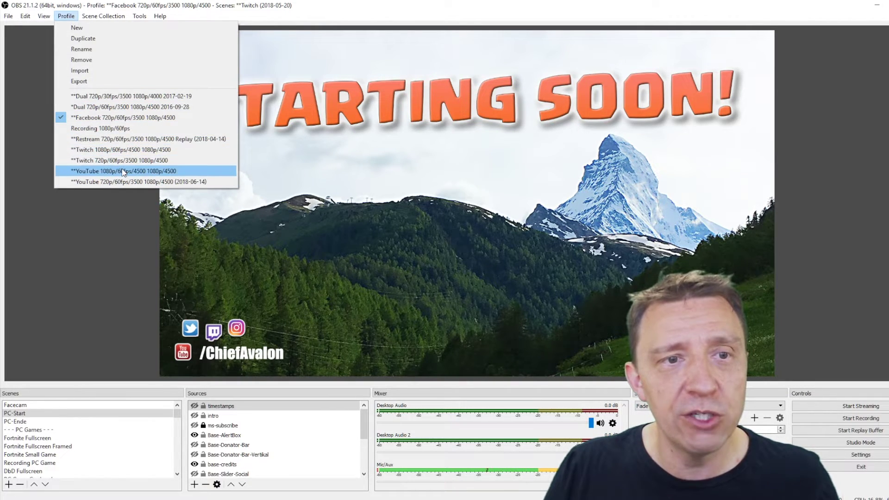
pyautogui.click(129, 117)
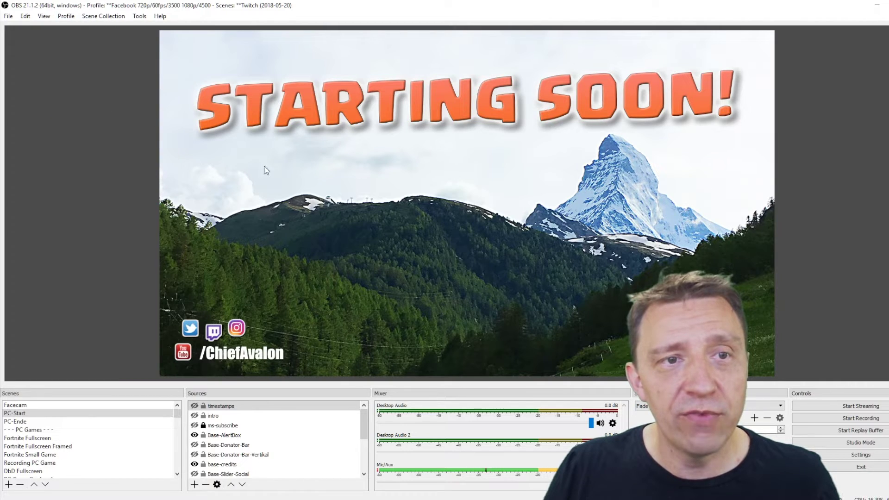
pyautogui.click(861, 454)
pyautogui.click(253, 117)
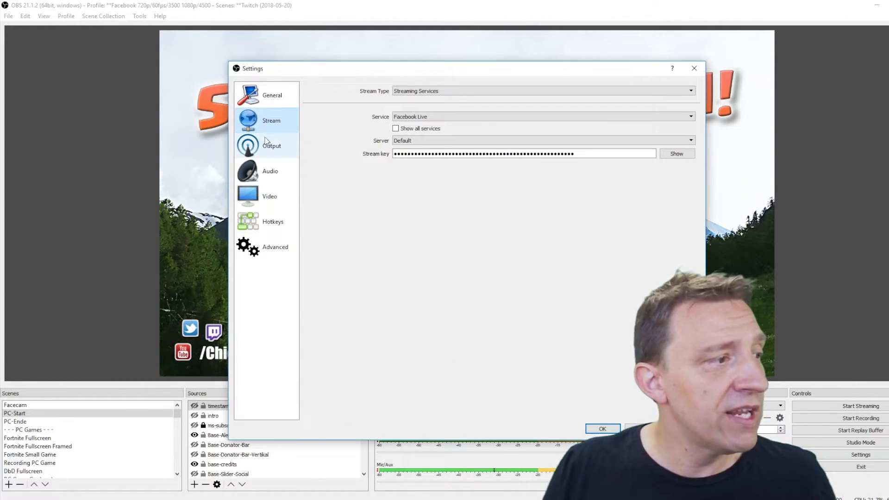
pyautogui.click(476, 91)
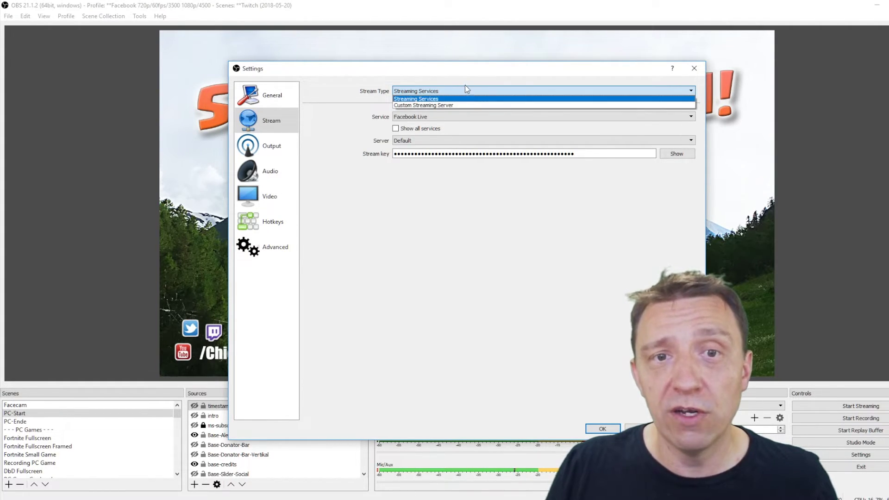
pyautogui.click(427, 71)
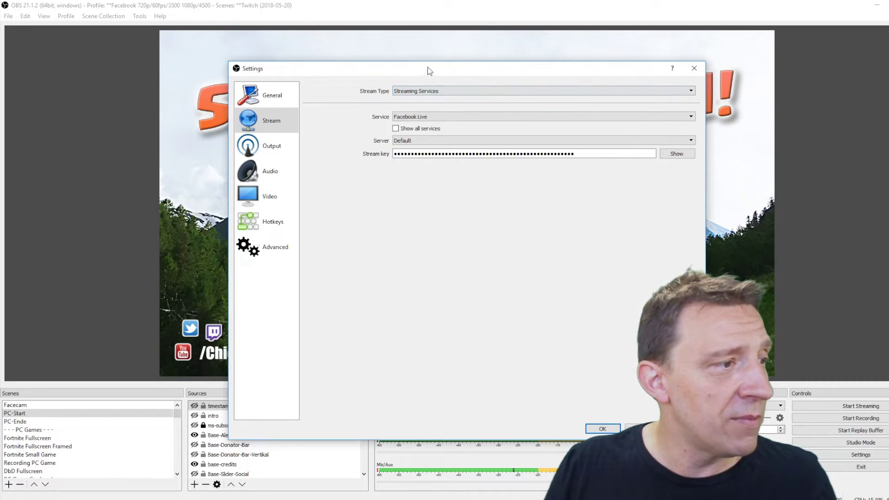
pyautogui.click(519, 120)
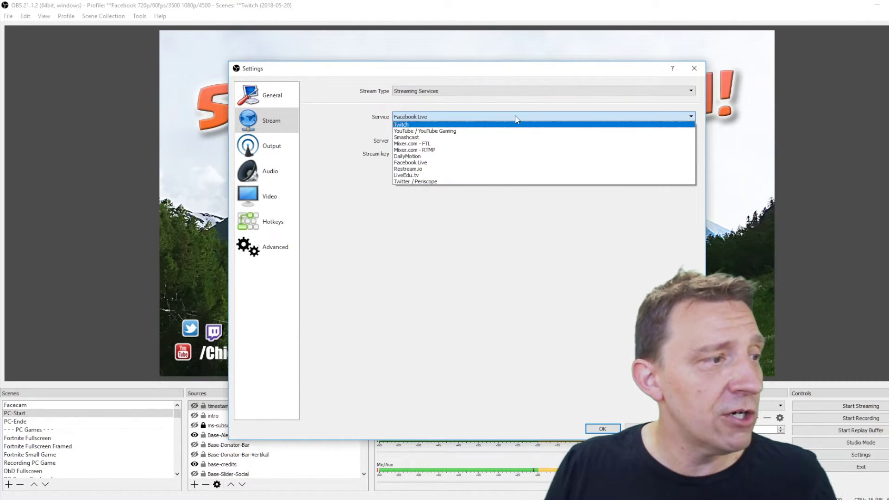
pyautogui.click(364, 116)
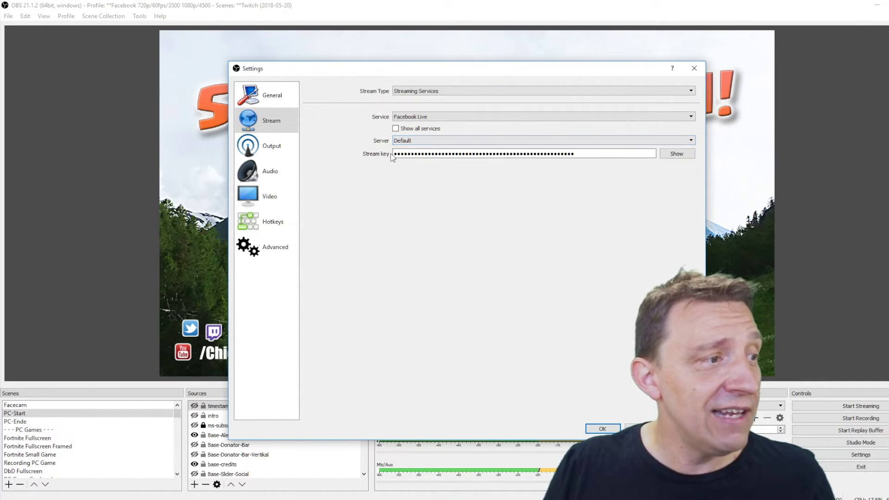
pyautogui.moveTo(598, 154); pyautogui.dragTo(379, 153)
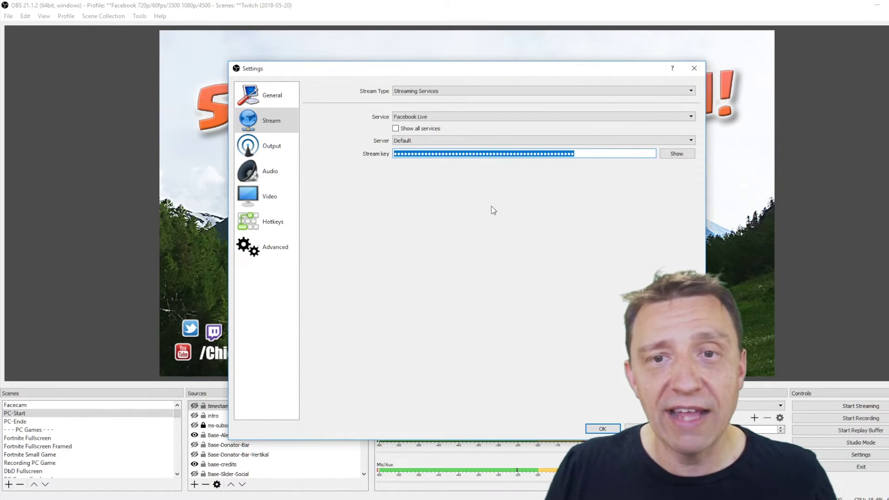
pyautogui.click(643, 429)
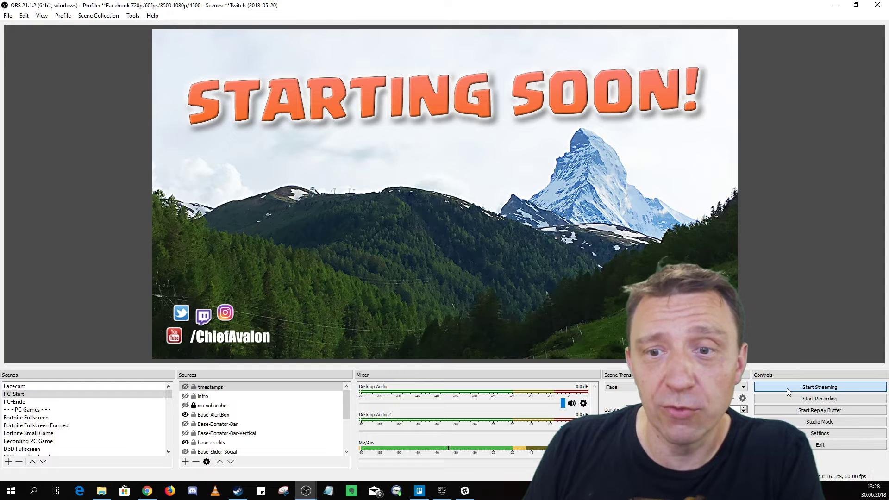
# Step: Start streaming the Starting Soon scene from OBS to Facebook Live
pyautogui.click(788, 388)
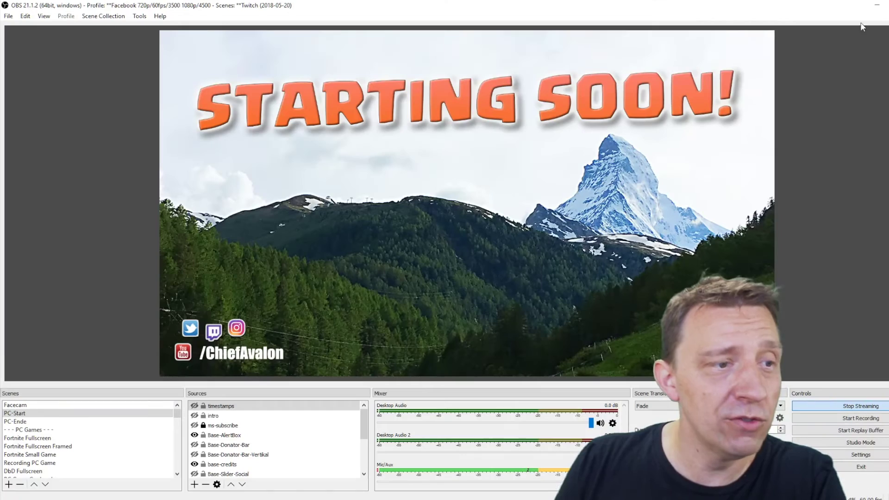
# Step: Stop the OBS stream and confirm ending the broadcast
pyautogui.click(879, 408)
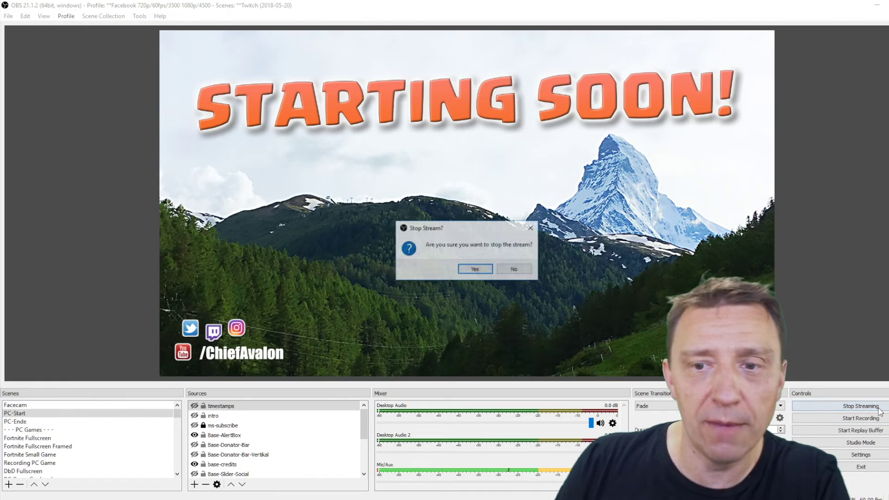
pyautogui.press('Return')
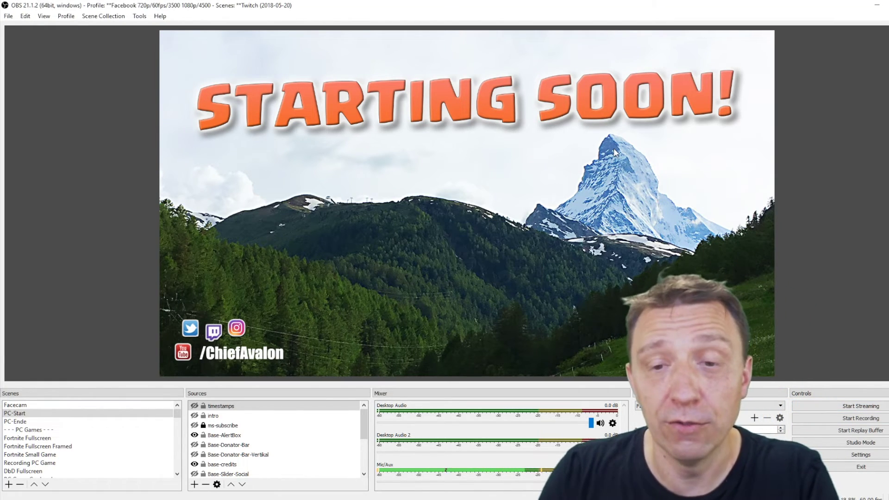